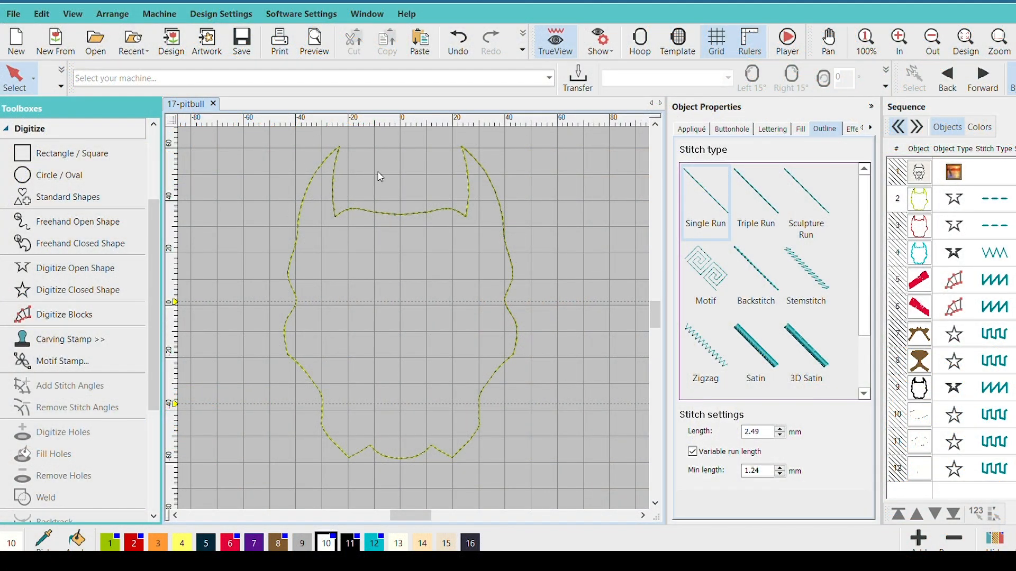
Review the pitbull design's thread color layers in the color sequence and return to the object sequence
left_click(979, 127)
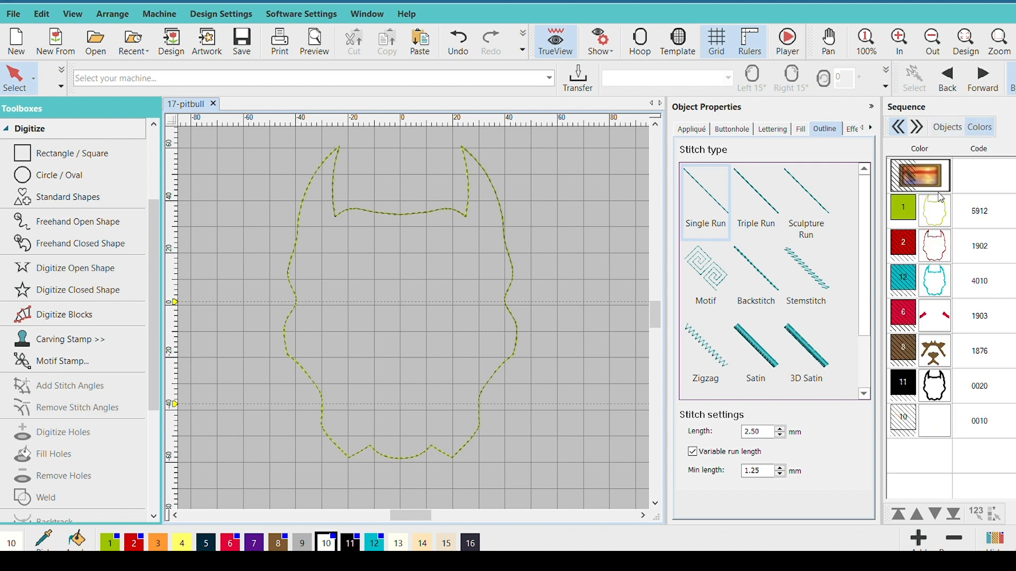
left_click(936, 213)
left_click(937, 248)
left_click(938, 284)
left_click(937, 322)
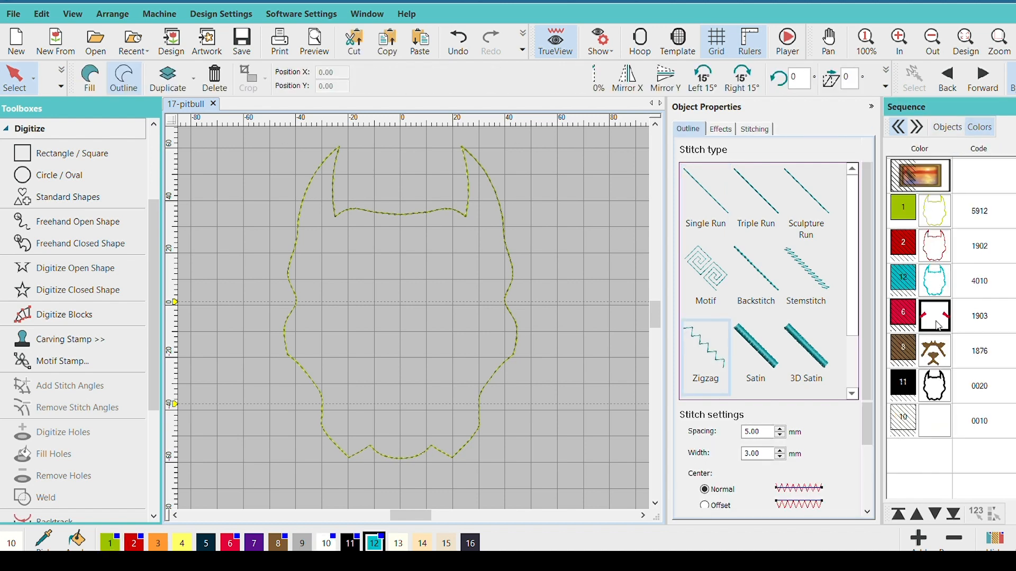
left_click(934, 352)
left_click(932, 383)
left_click(941, 211)
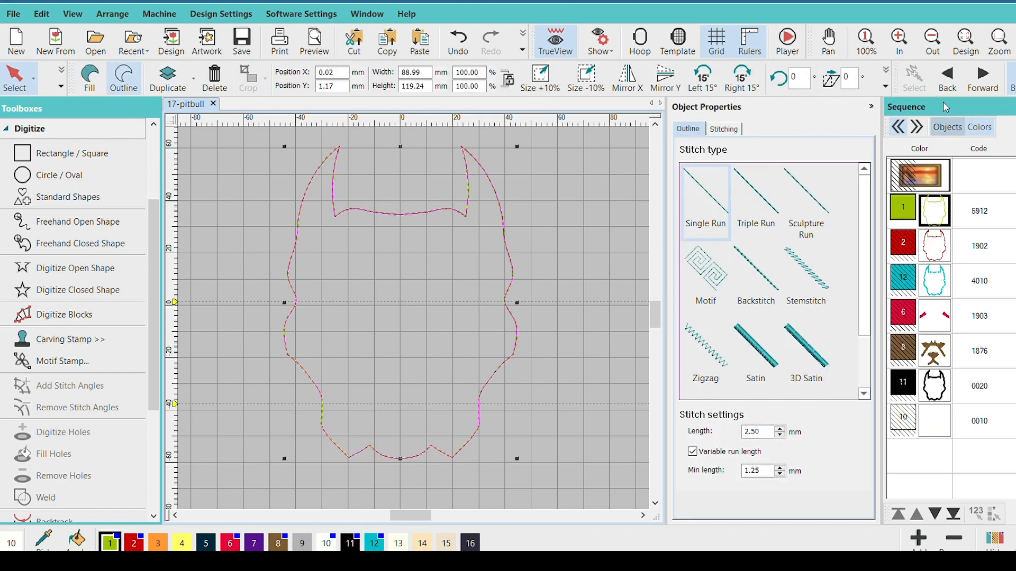
left_click(947, 127)
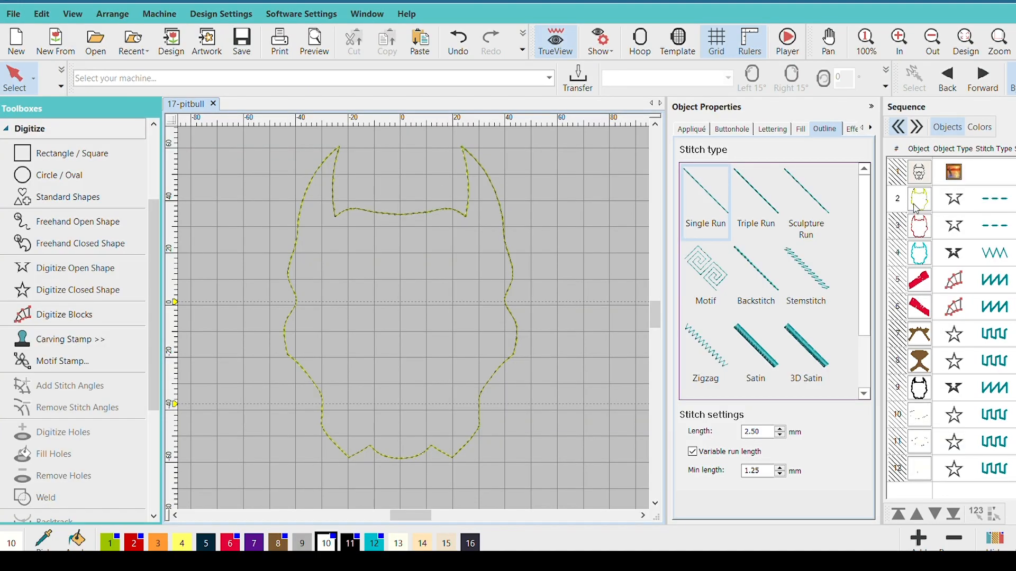
Compare the lime green outline with the red outline, including their single run stitch settings
left_click(916, 207)
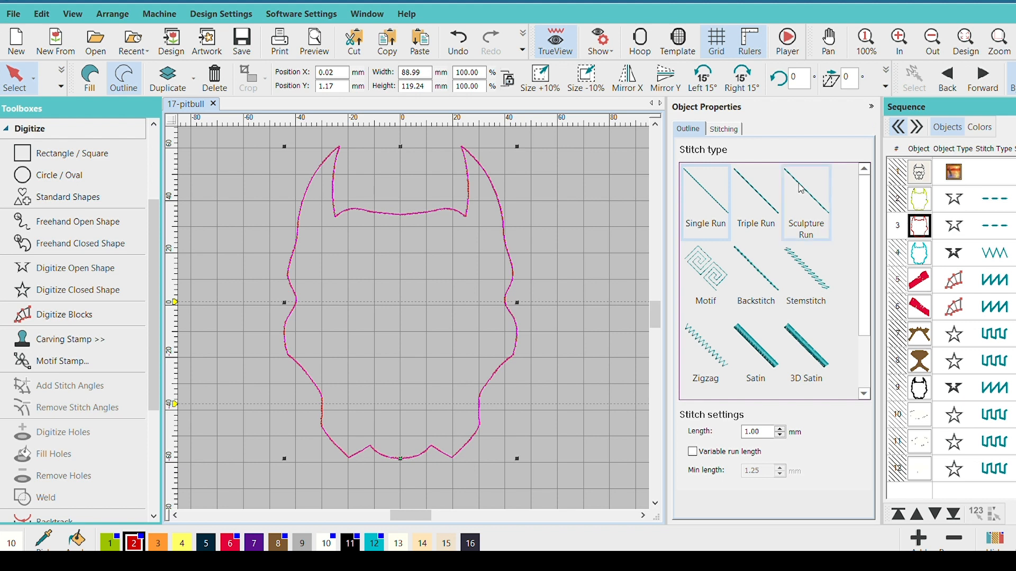
left_click(574, 186)
left_click(918, 206)
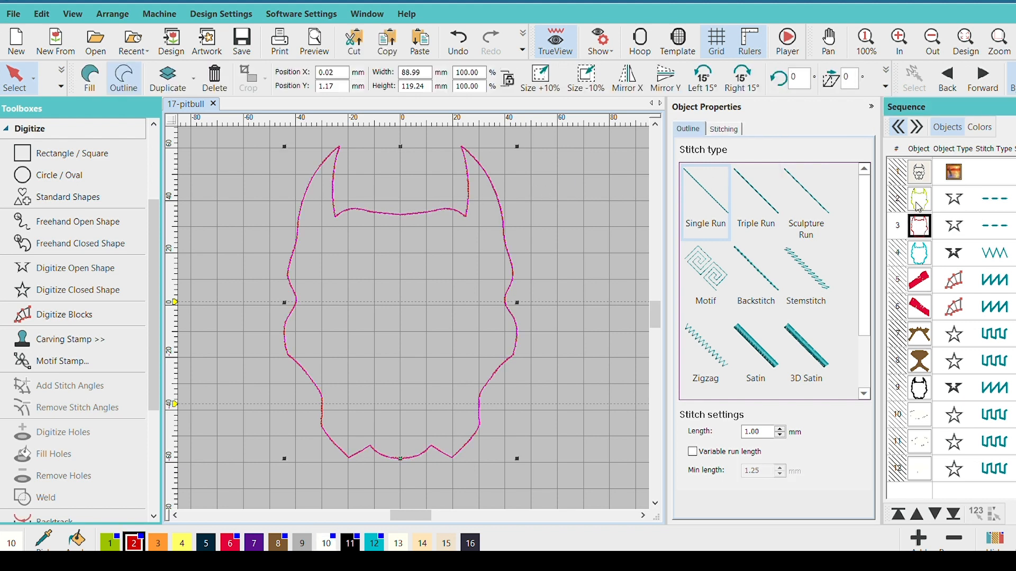
left_click(356, 193)
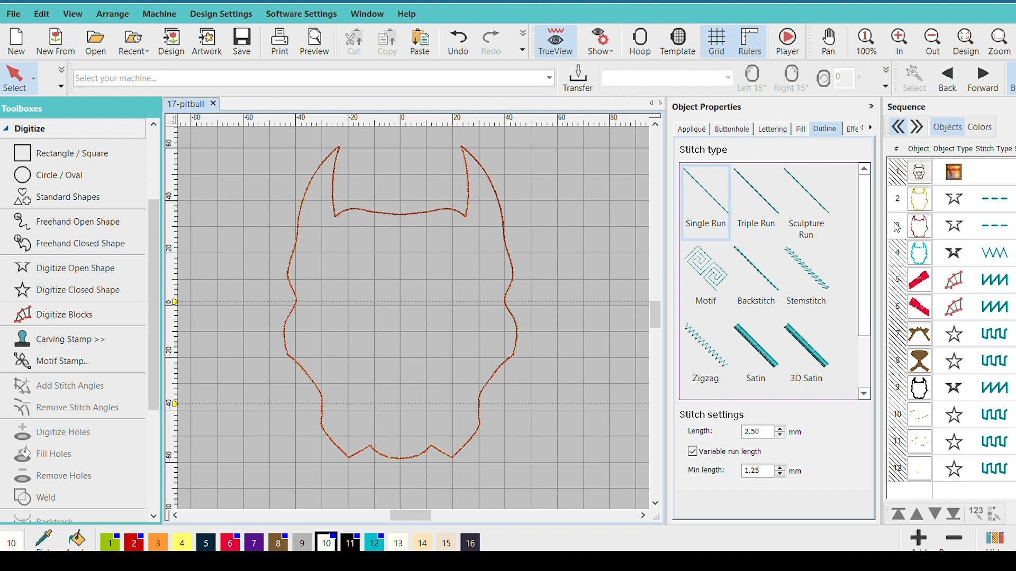
left_click(918, 207)
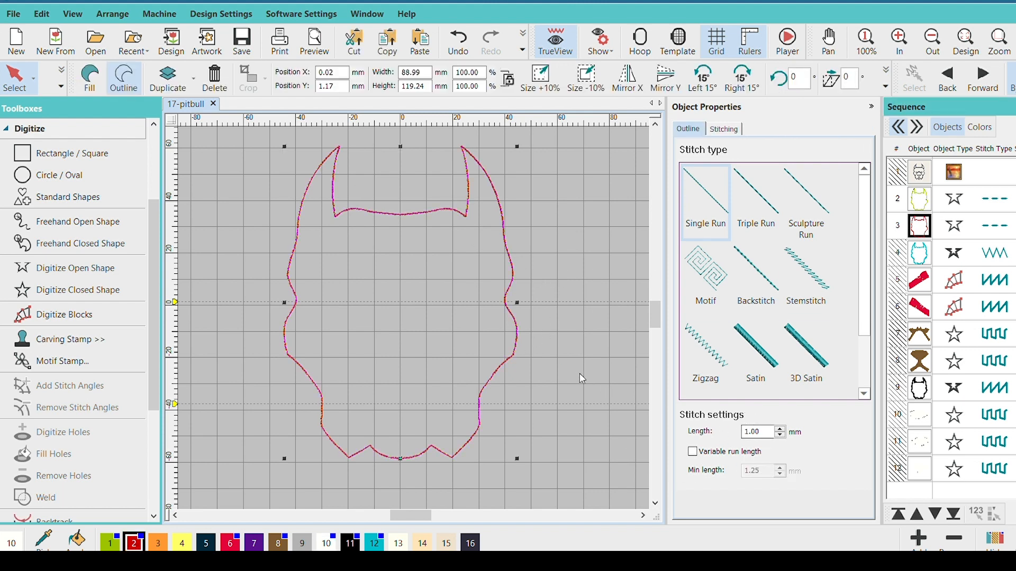
Examine the red outline's run stitches up close along the side of the head and around the ears
scroll(483, 351, "up", 1)
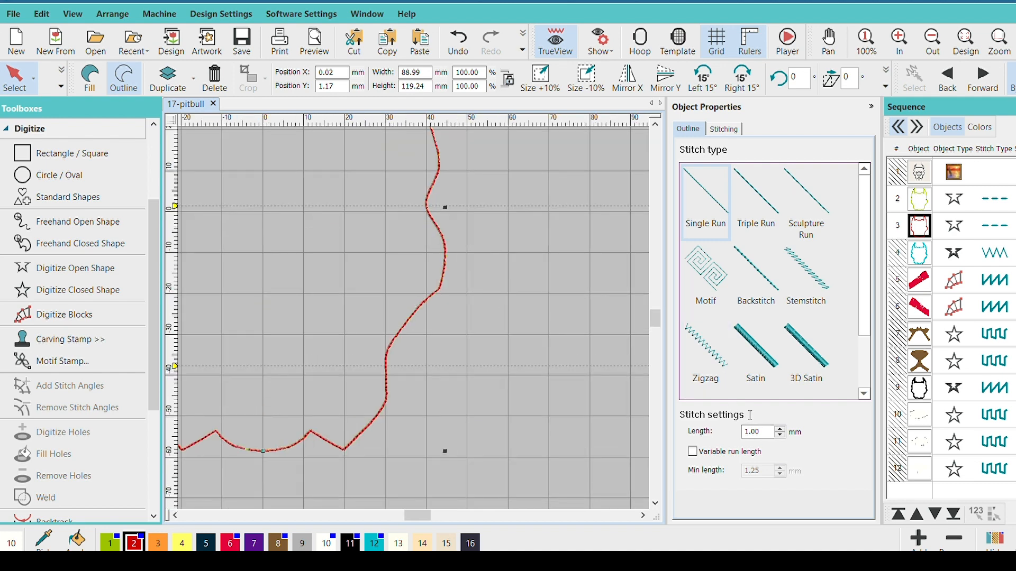
scroll(410, 295, "up", 4)
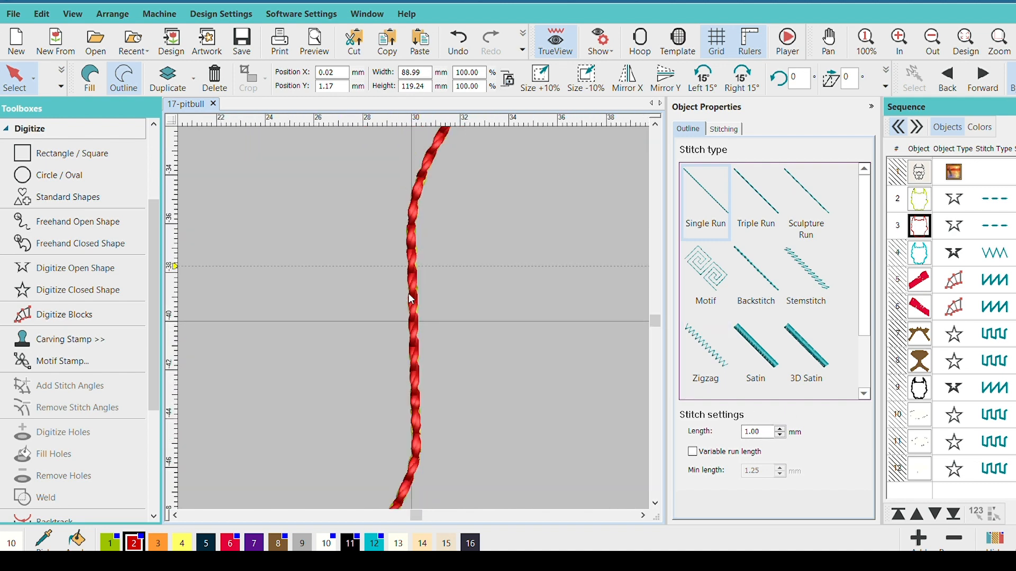
scroll(409, 283, "down", 1)
scroll(411, 299, "down", 1)
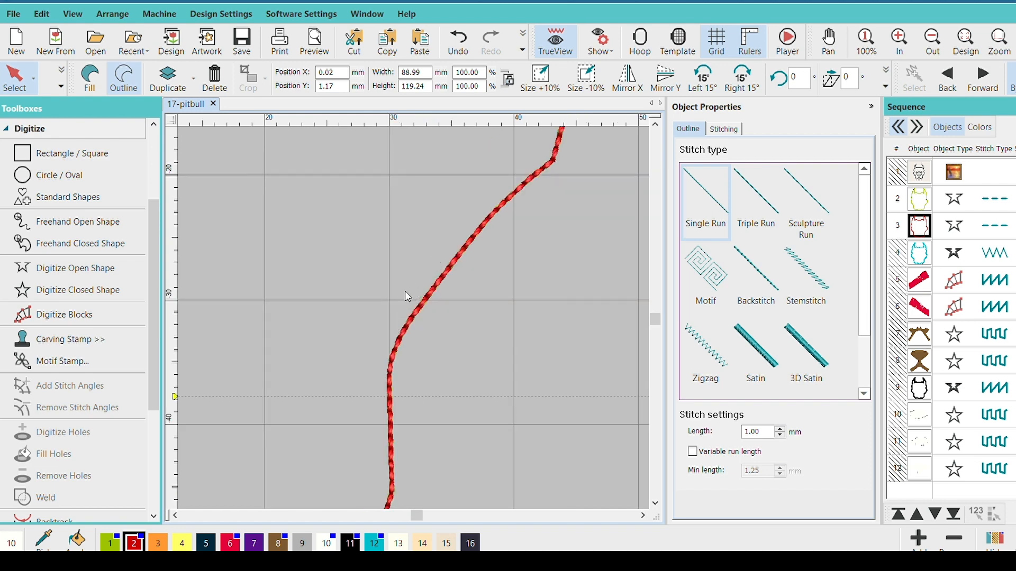
scroll(411, 295, "up", 3)
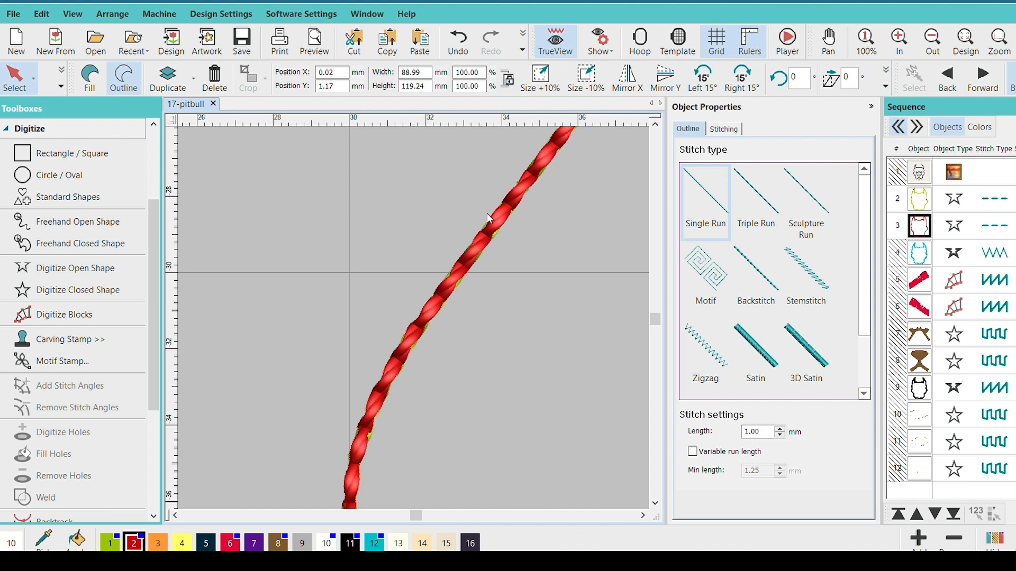
scroll(471, 233, "down", 1)
scroll(409, 298, "up", 1)
scroll(409, 298, "down", 1)
scroll(408, 297, "up", 1)
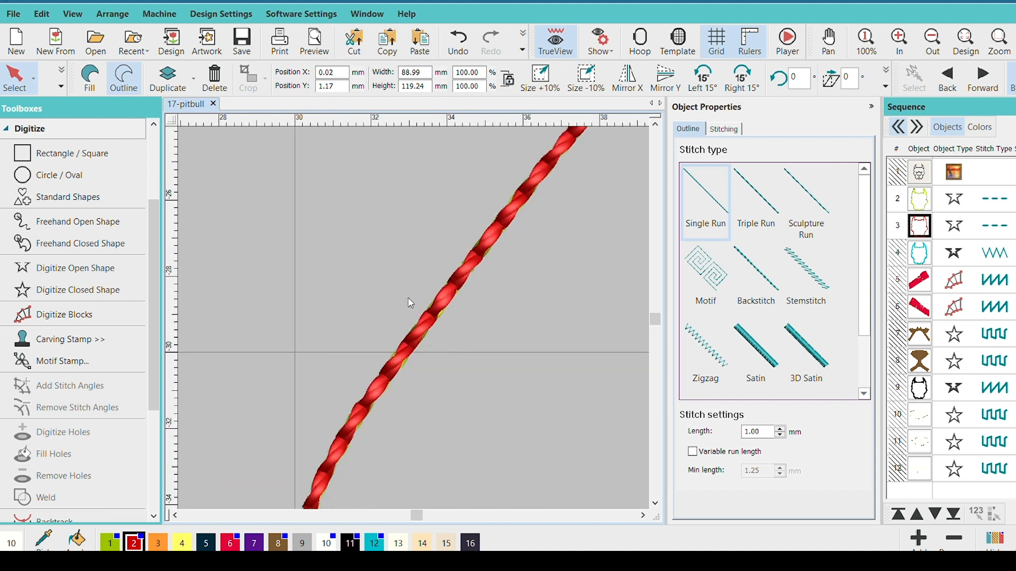
scroll(412, 306, "down", 4)
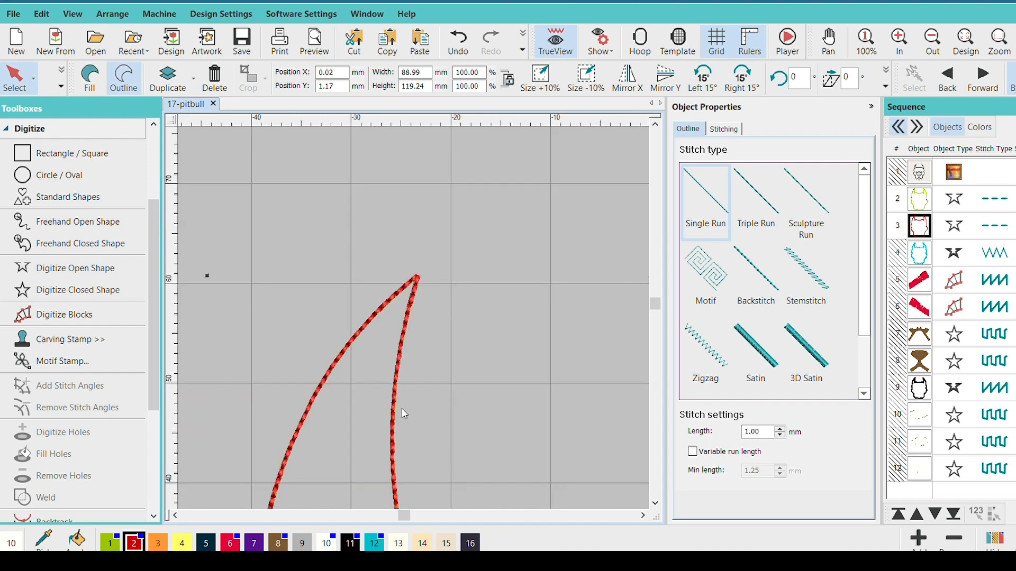
scroll(402, 408, "down", 2)
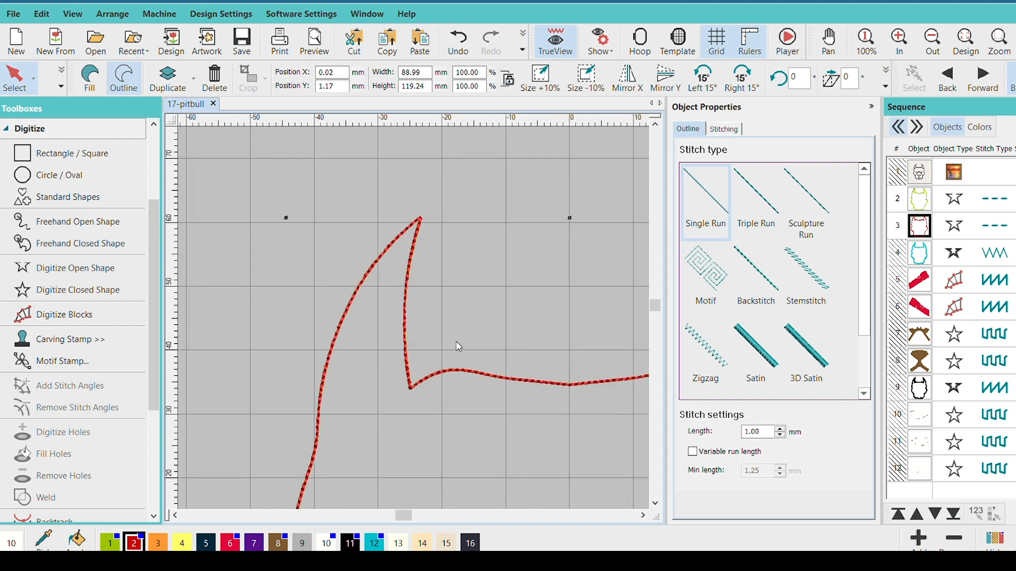
scroll(458, 346, "down", 1)
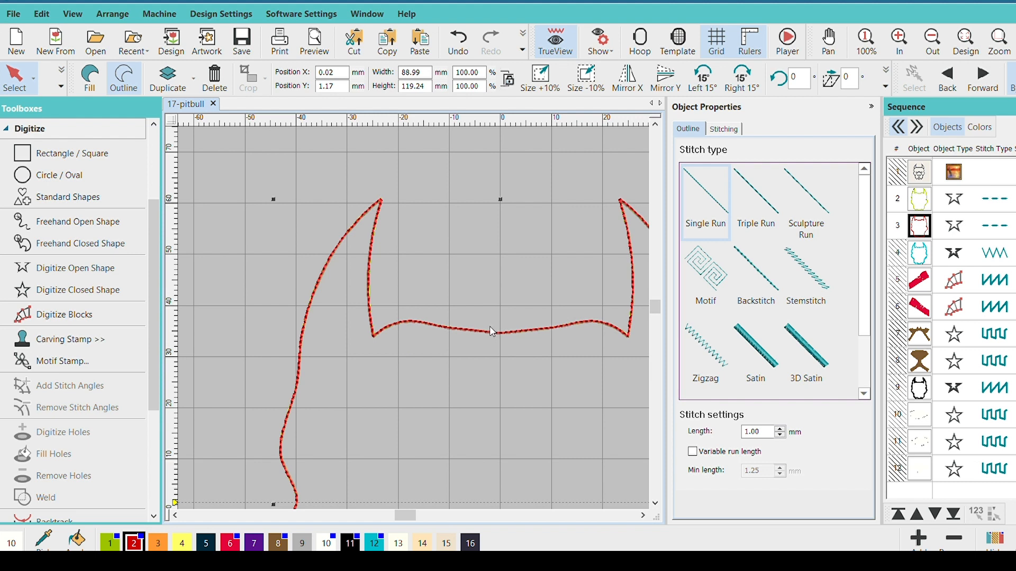
scroll(411, 299, "down", 2)
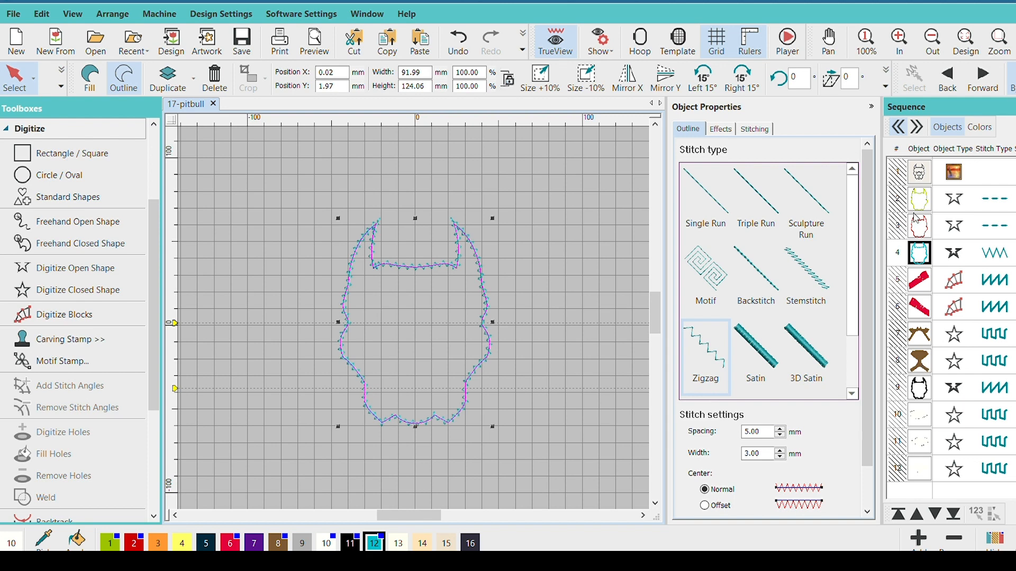
Examine the turquoise zigzag outline's stitches up close around both ears and the top of the head
scroll(410, 294, "up", 4)
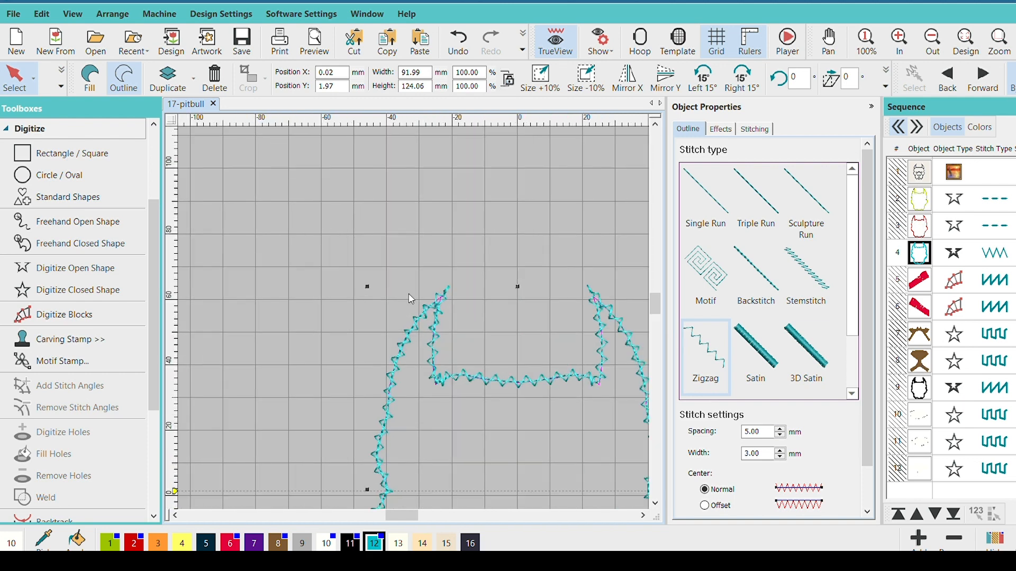
scroll(410, 353, "up", 2)
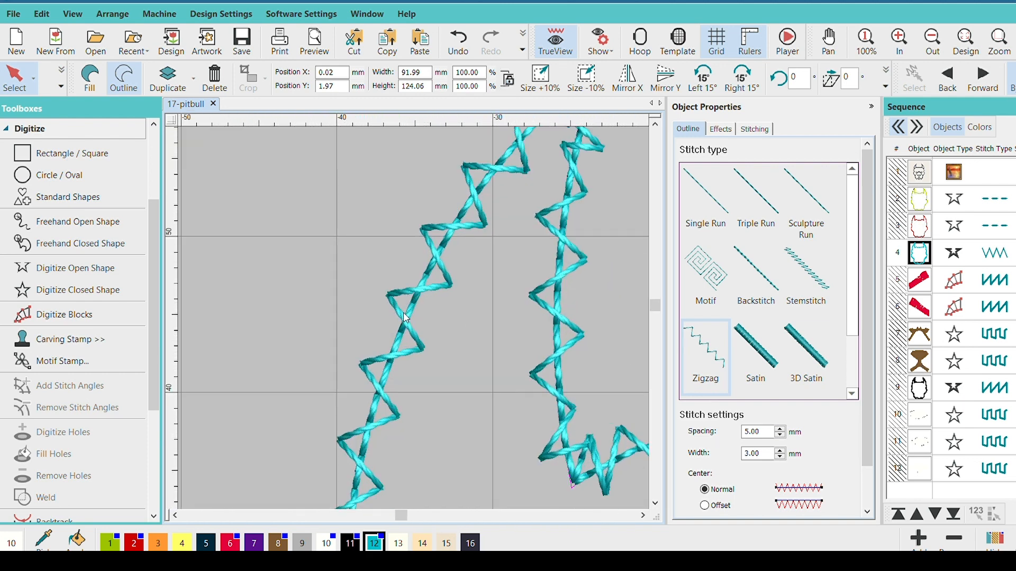
scroll(405, 318, "up", 2)
scroll(410, 279, "down", 3)
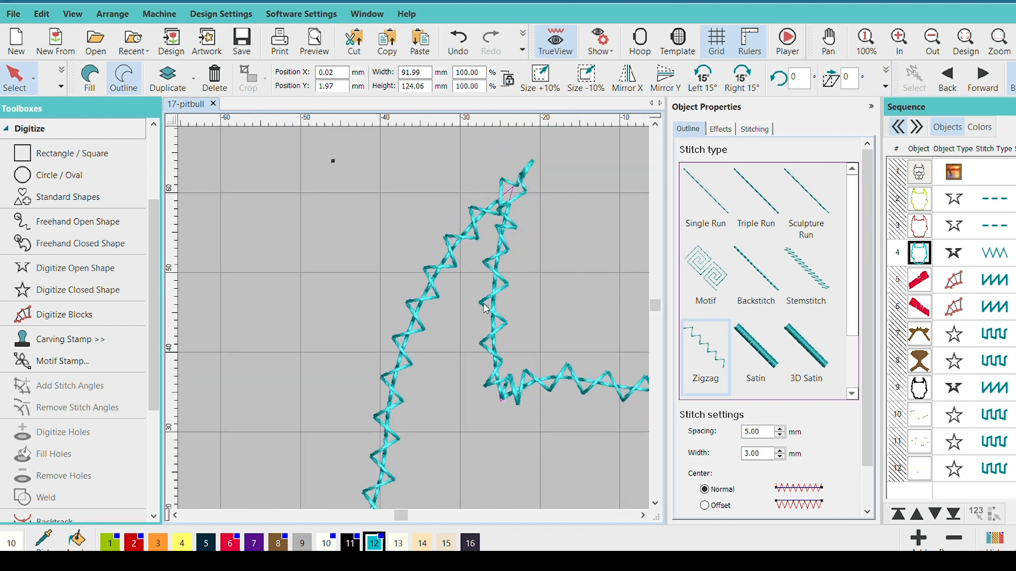
scroll(486, 308, "down", 2)
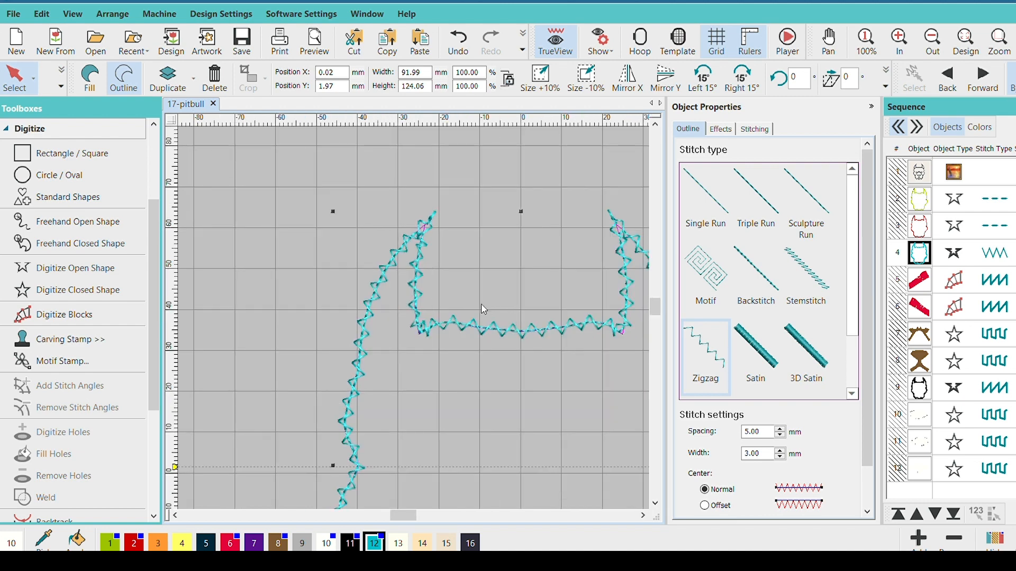
scroll(490, 311, "down", 2)
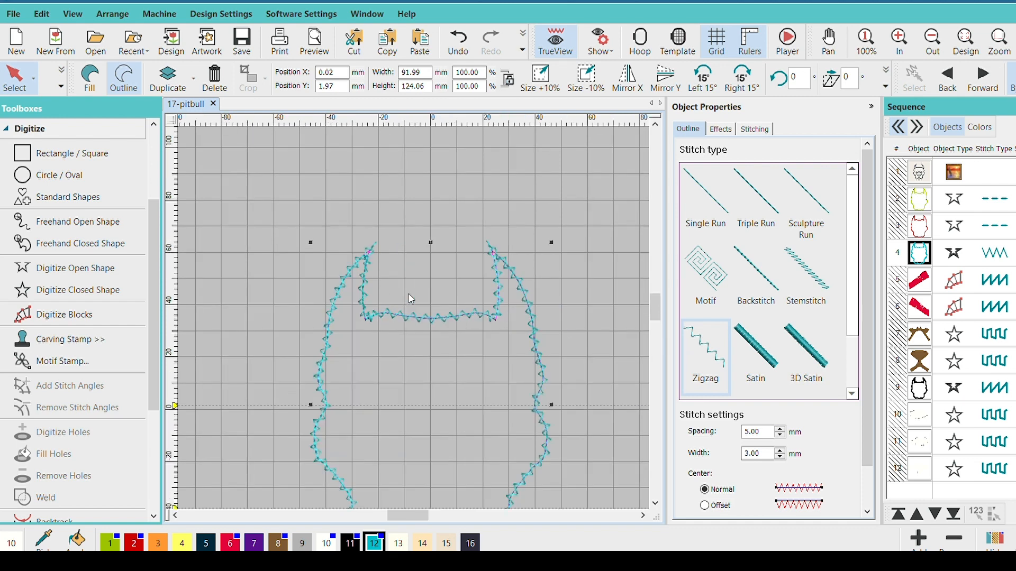
scroll(488, 290, "up", 3)
scroll(423, 273, "up", 2)
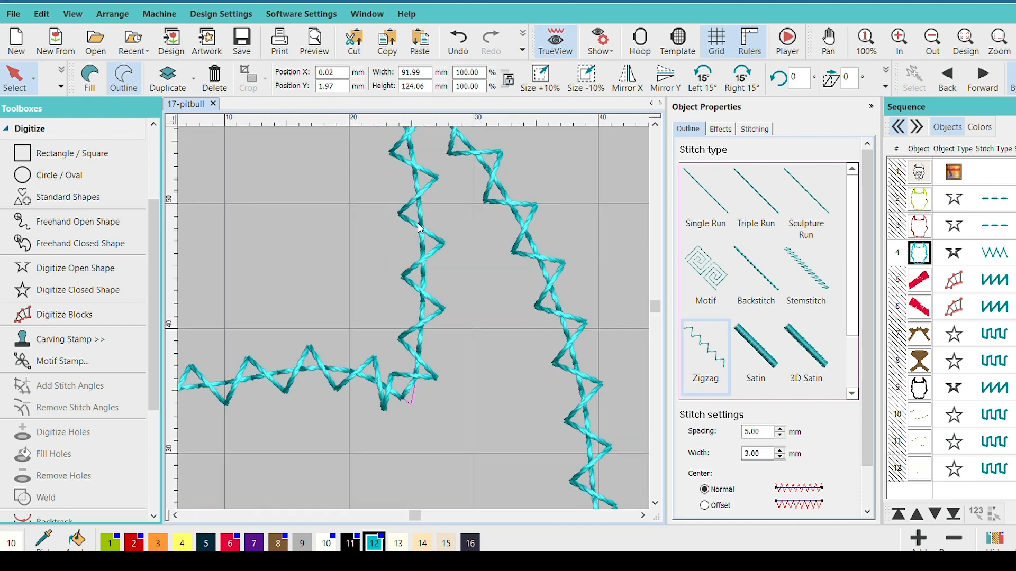
scroll(419, 231, "down", 1)
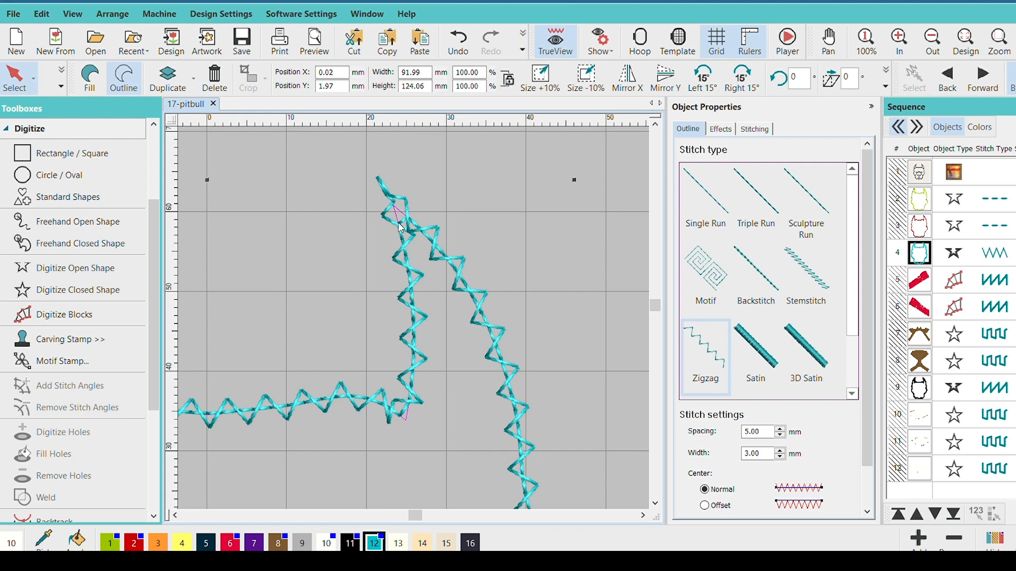
scroll(394, 249, "down", 2)
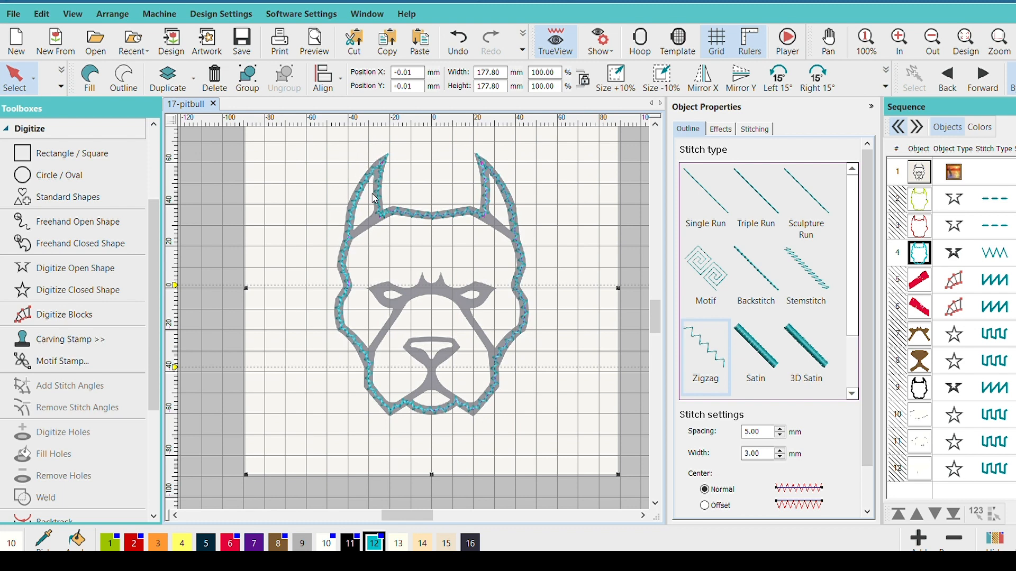
Check how the zigzag outline follows the background artwork around the ear
scroll(376, 209, "up", 2)
scroll(406, 302, "up", 1)
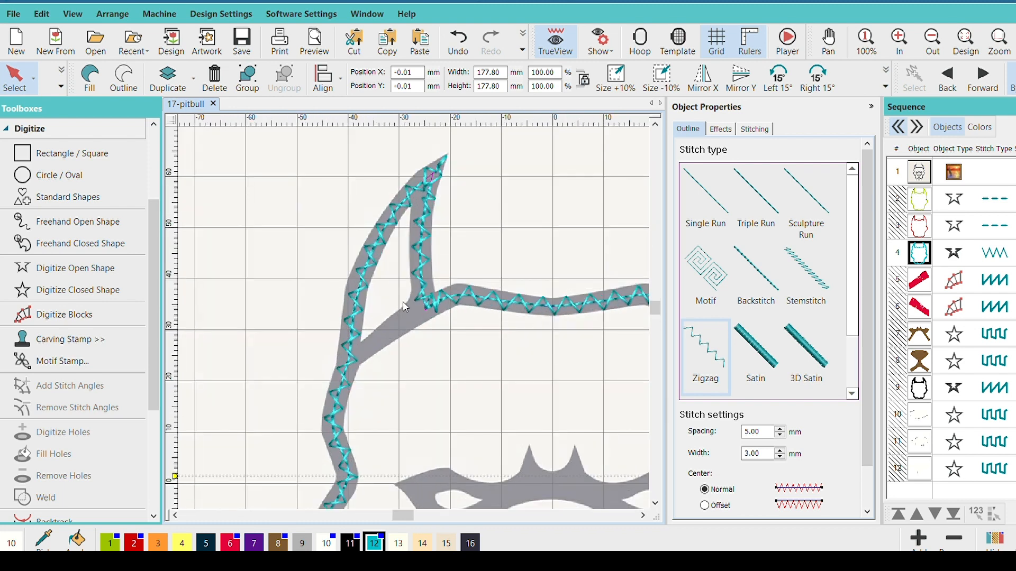
scroll(402, 306, "down", 3)
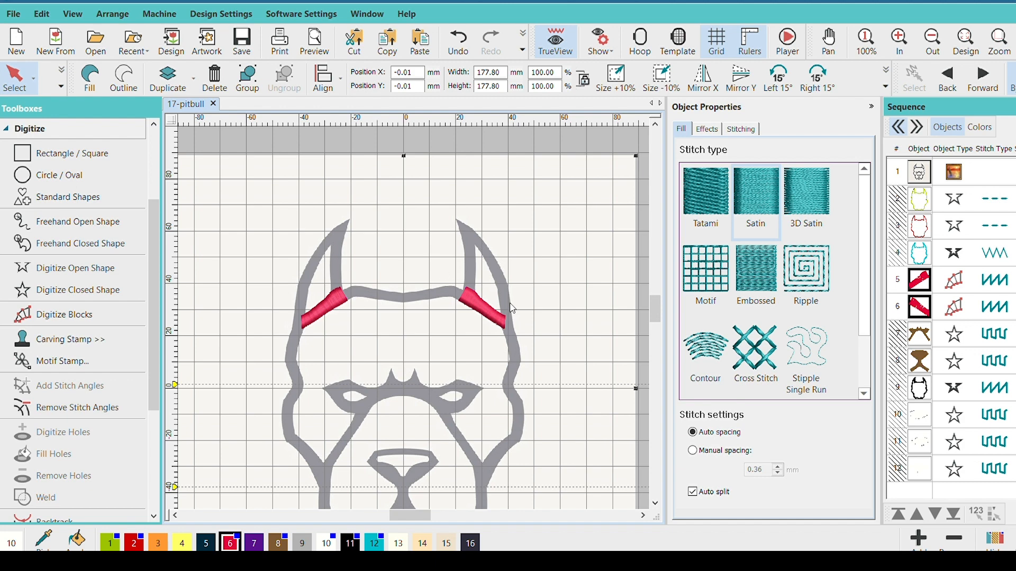
Examine the brown fill objects forming the brow and nose over the background artwork
left_click(414, 394, "ctrl")
scroll(408, 295, "up", 3)
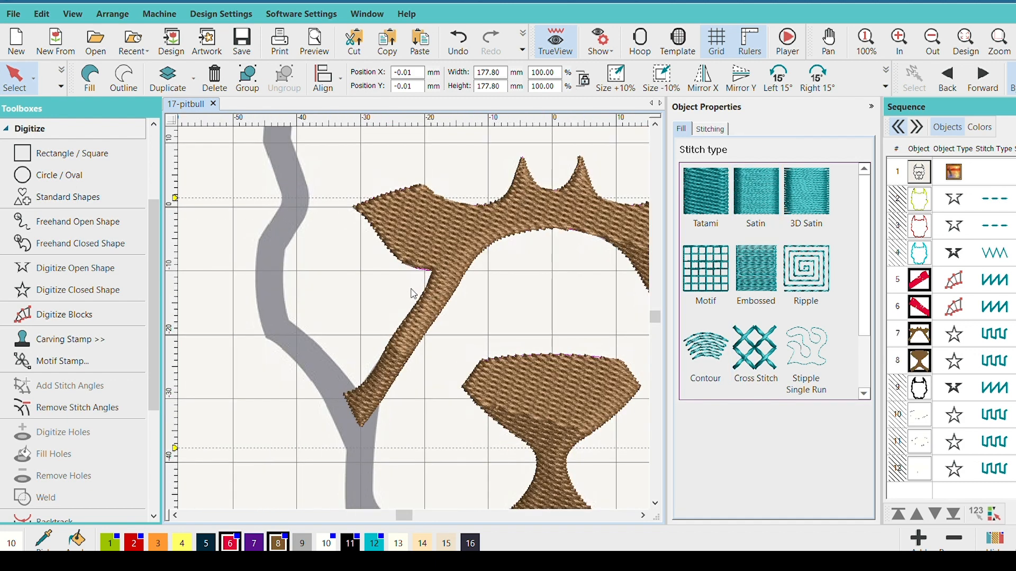
scroll(411, 297, "down", 4)
scroll(407, 300, "up", 2)
scroll(397, 290, "down", 2)
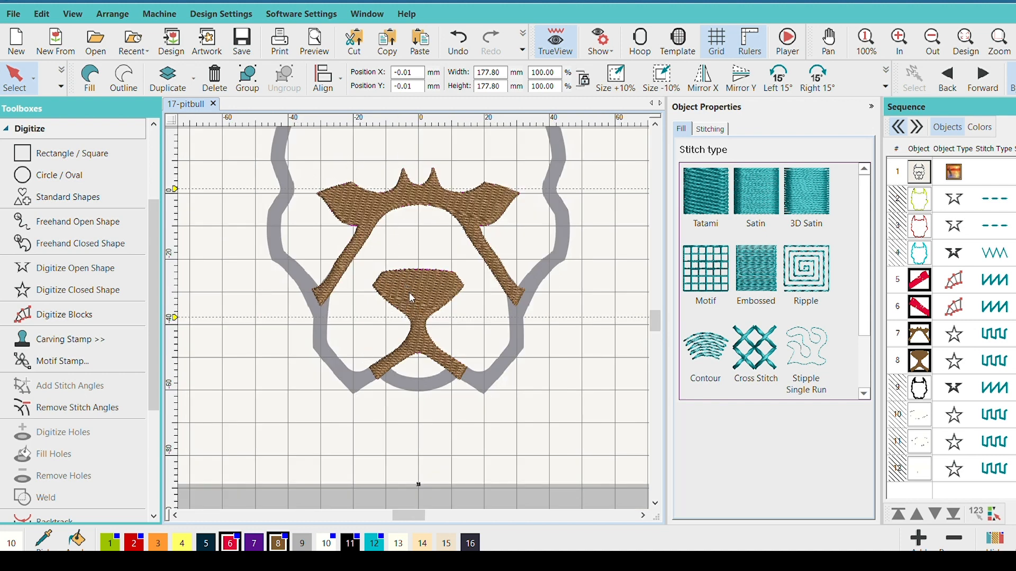
scroll(408, 292, "down", 2)
Examine the black satin head outline and the white fills in the eyes and nose
left_click(280, 306)
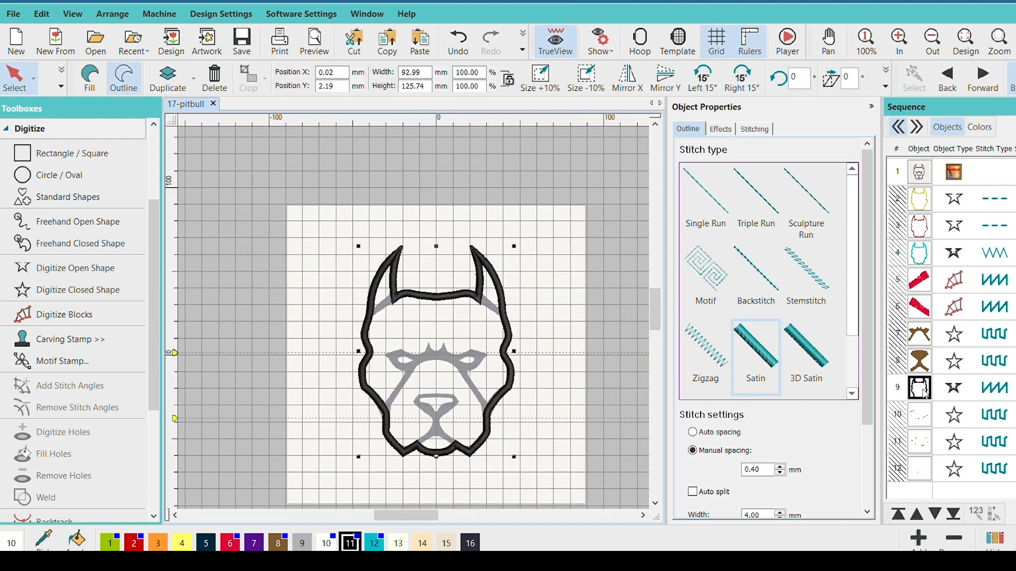
left_click(920, 415)
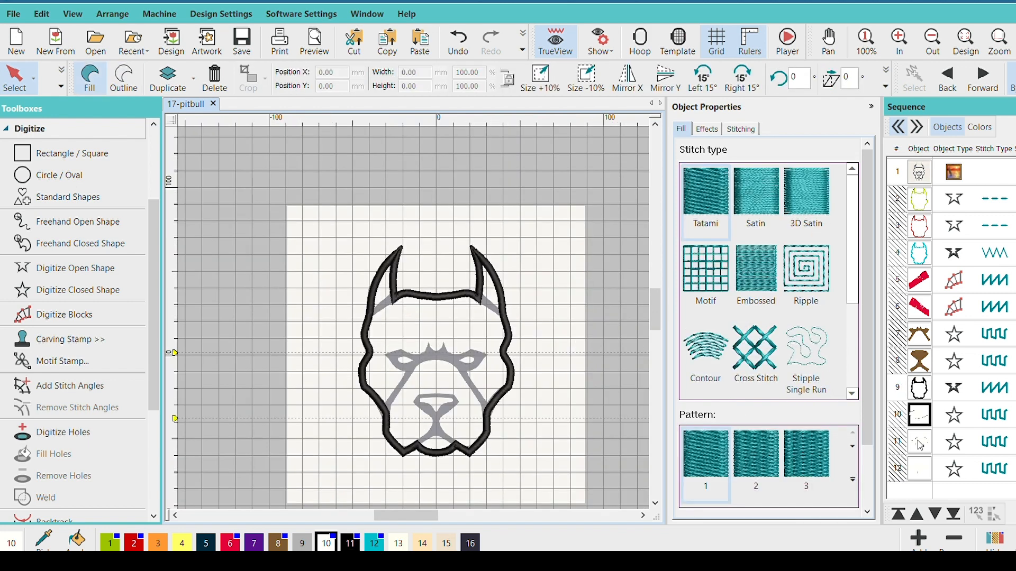
left_click(920, 467, "shift")
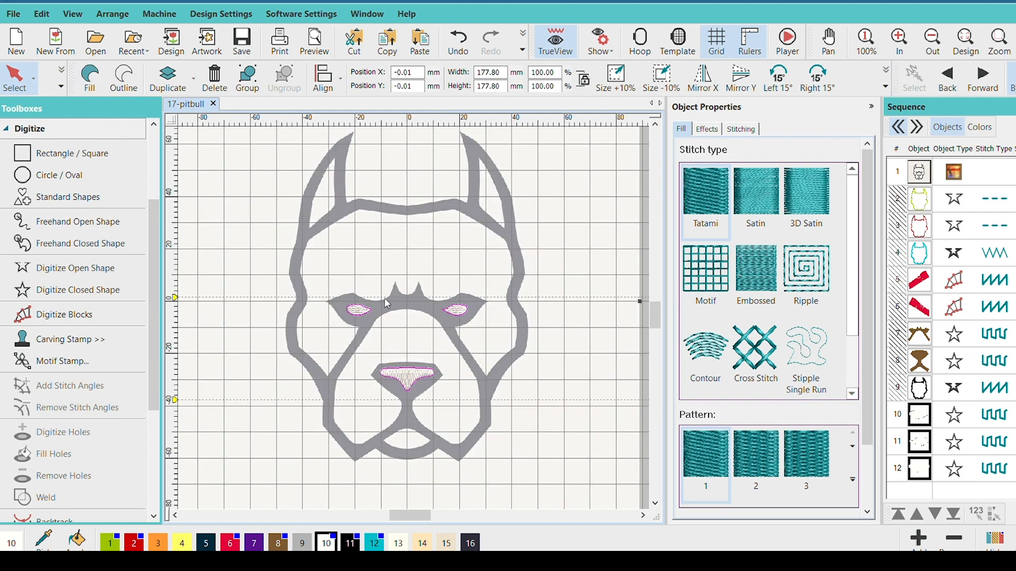
scroll(375, 297, "up", 2)
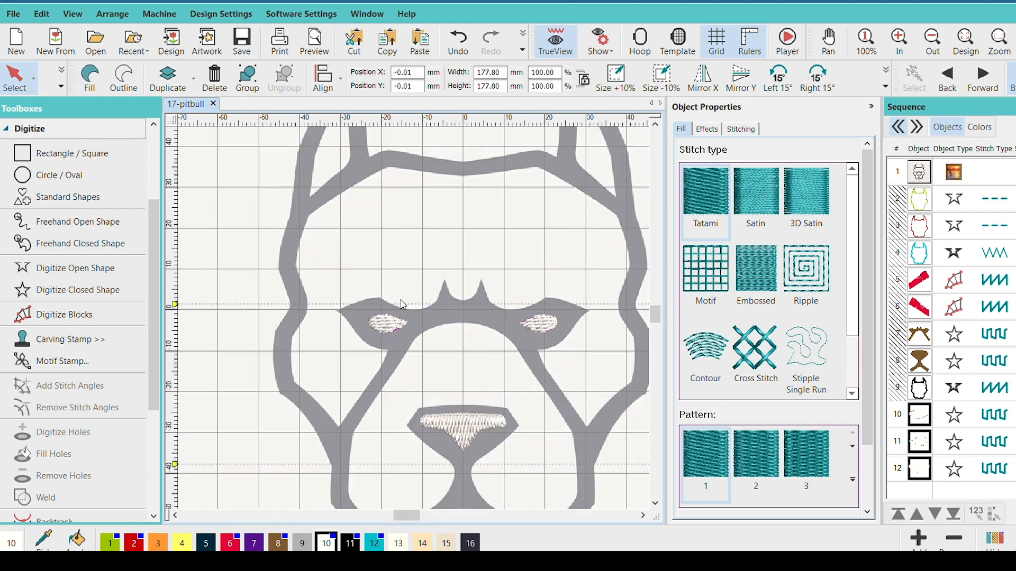
scroll(410, 291, "down", 1)
scroll(409, 290, "down", 2)
Show all stitch objects together with the artwork and view the complete pitbull design
left_click(919, 359)
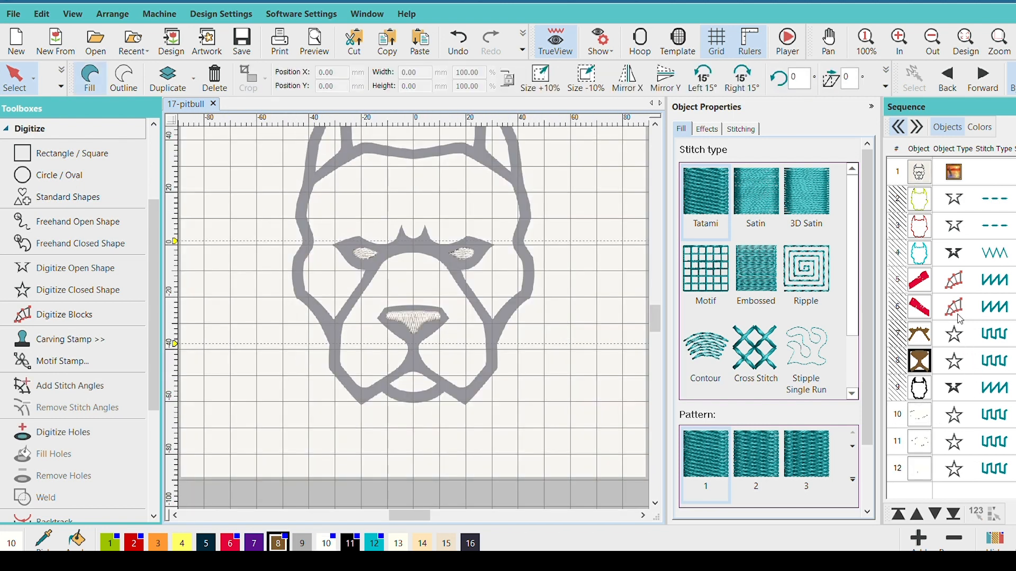
scroll(409, 295, "down", 1)
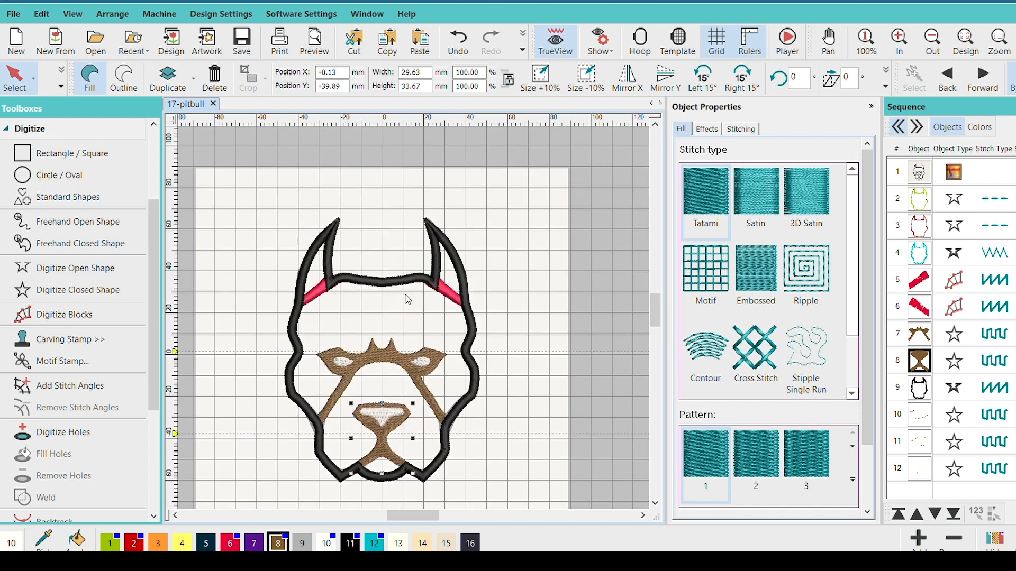
scroll(410, 299, "down", 1)
scroll(408, 299, "up", 2)
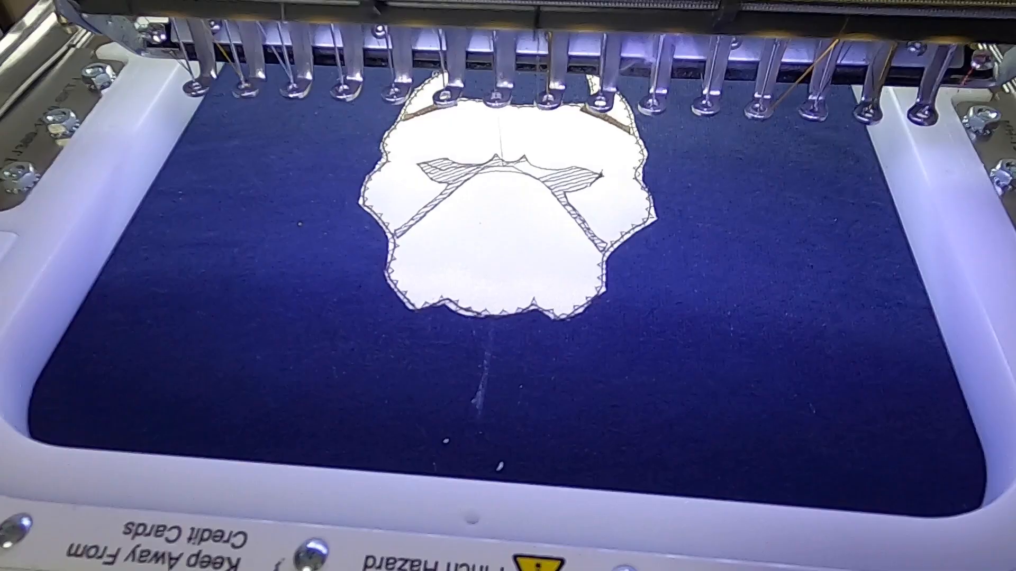